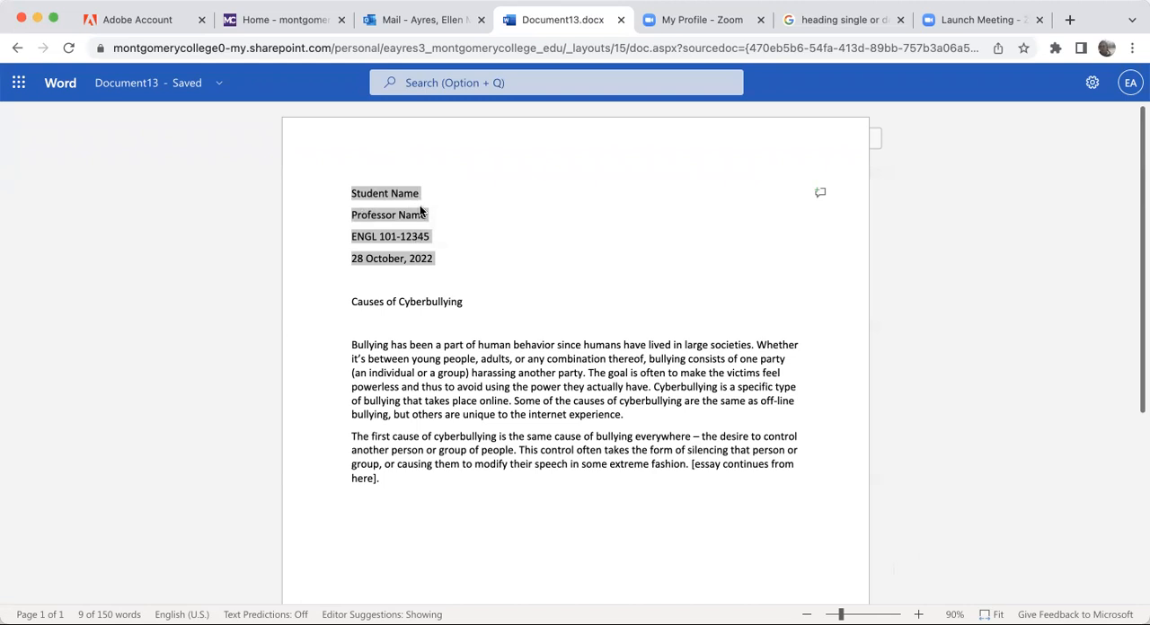
- Set the line spacing of the four heading lines, from the student name through the date, to 1
left_click(498, 258)
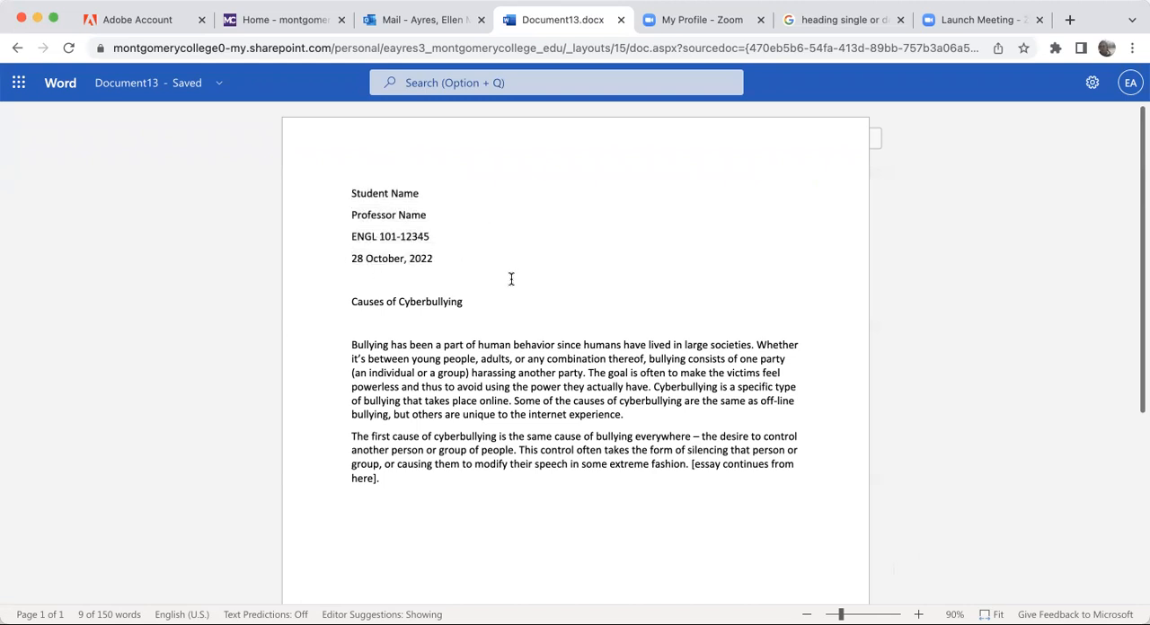
left_click_drag(350, 193, 555, 278)
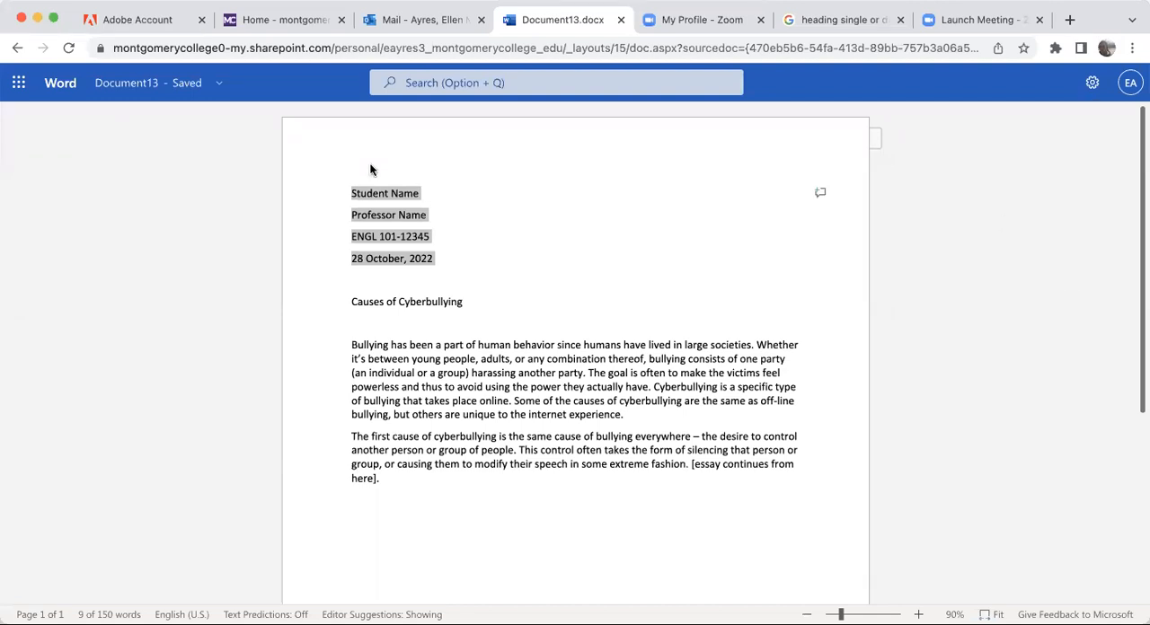
mouse_move(385, 87)
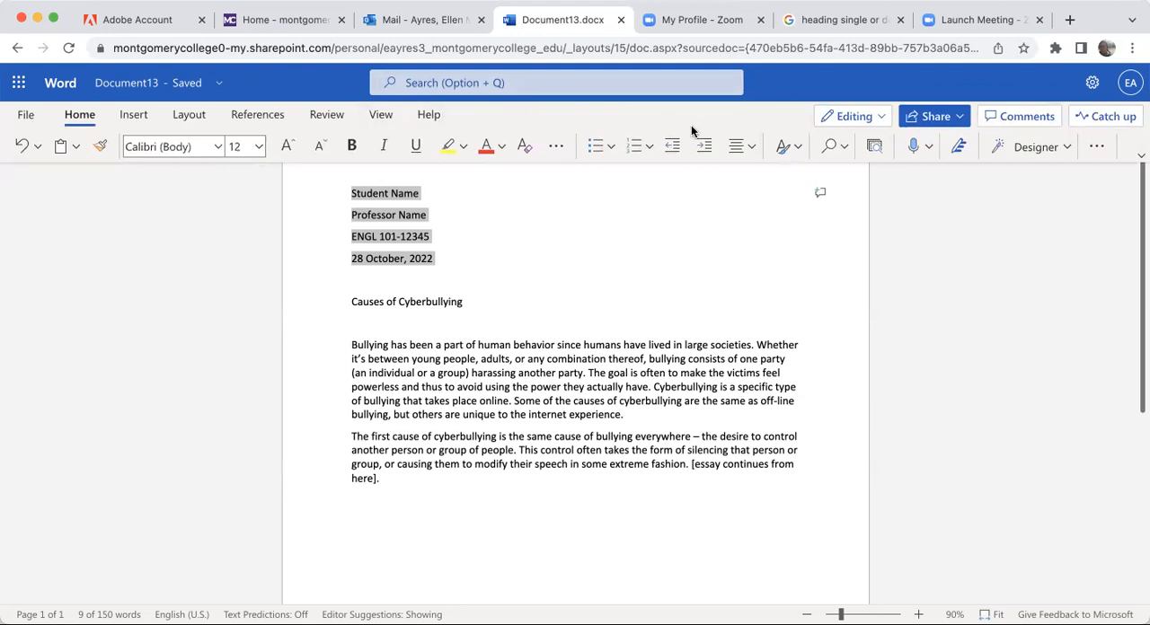
left_click(1096, 146)
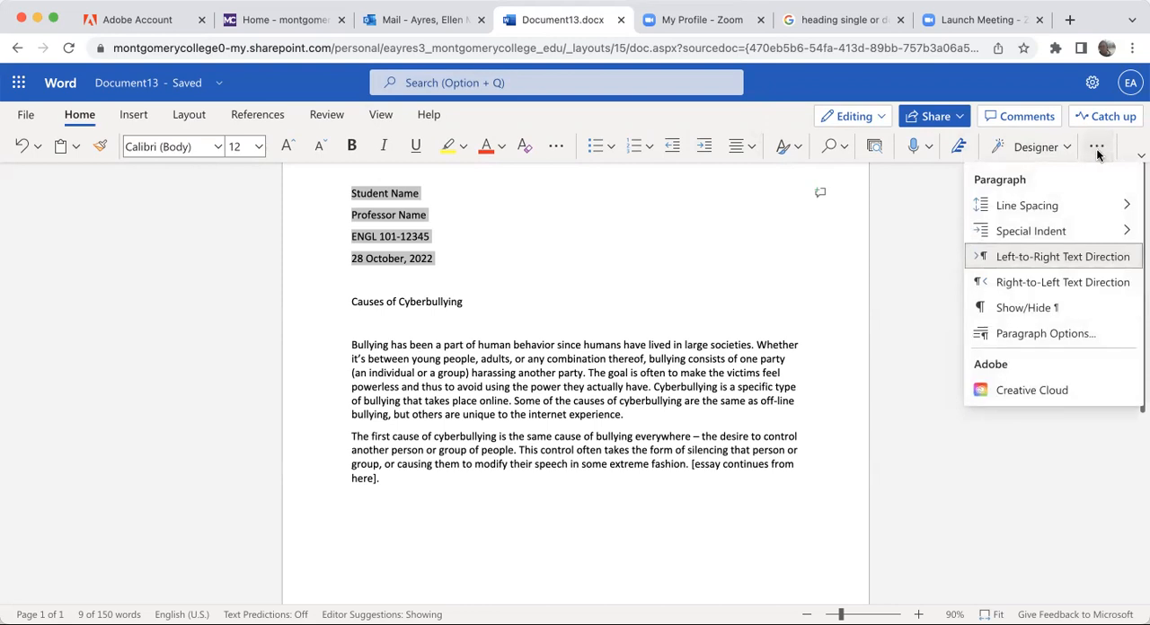
left_click(1096, 149)
left_click(1099, 149)
mouse_move(1021, 207)
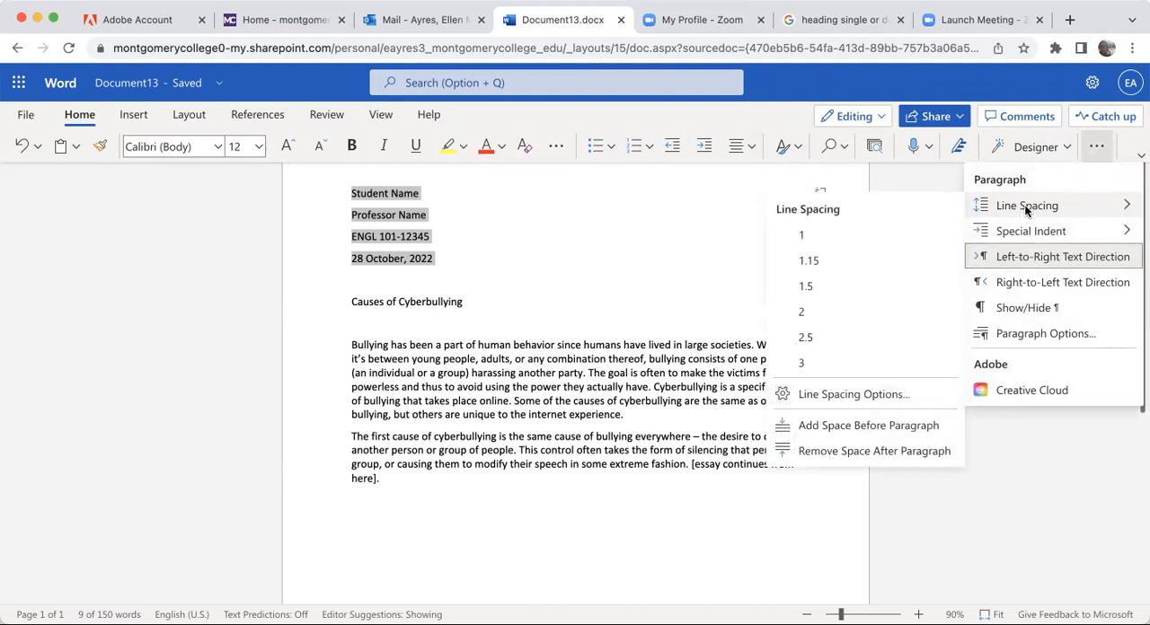
left_click(820, 235)
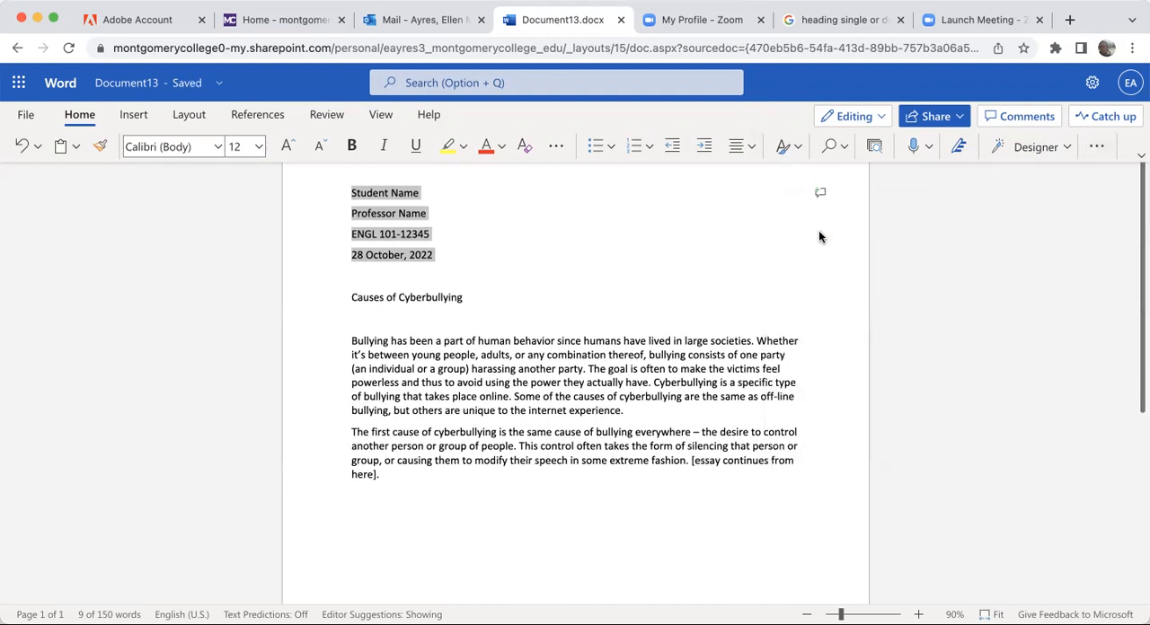
- Set the line spacing of the four heading lines, from the student name through the date, to 2
left_click(1094, 148)
left_click(1019, 206)
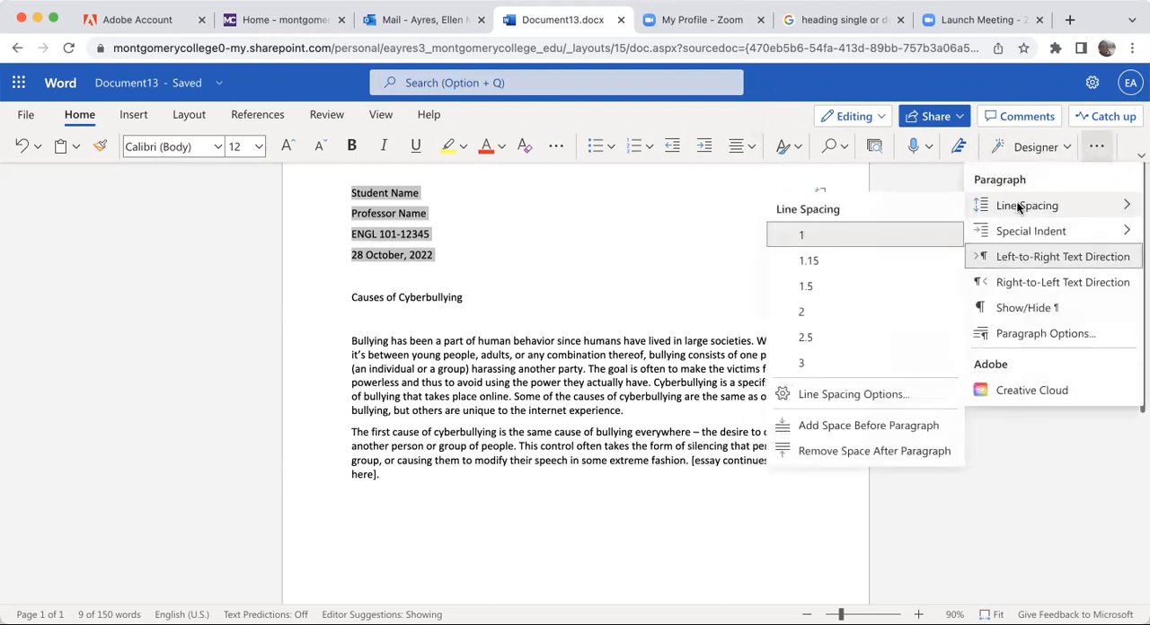
left_click(812, 311)
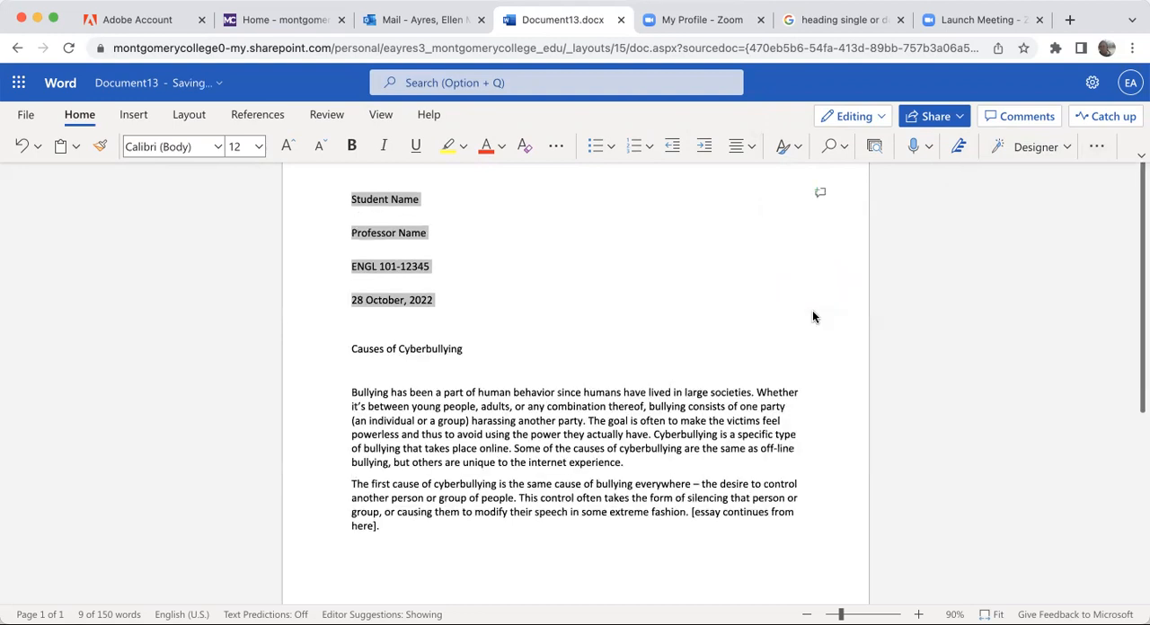
left_click(344, 348)
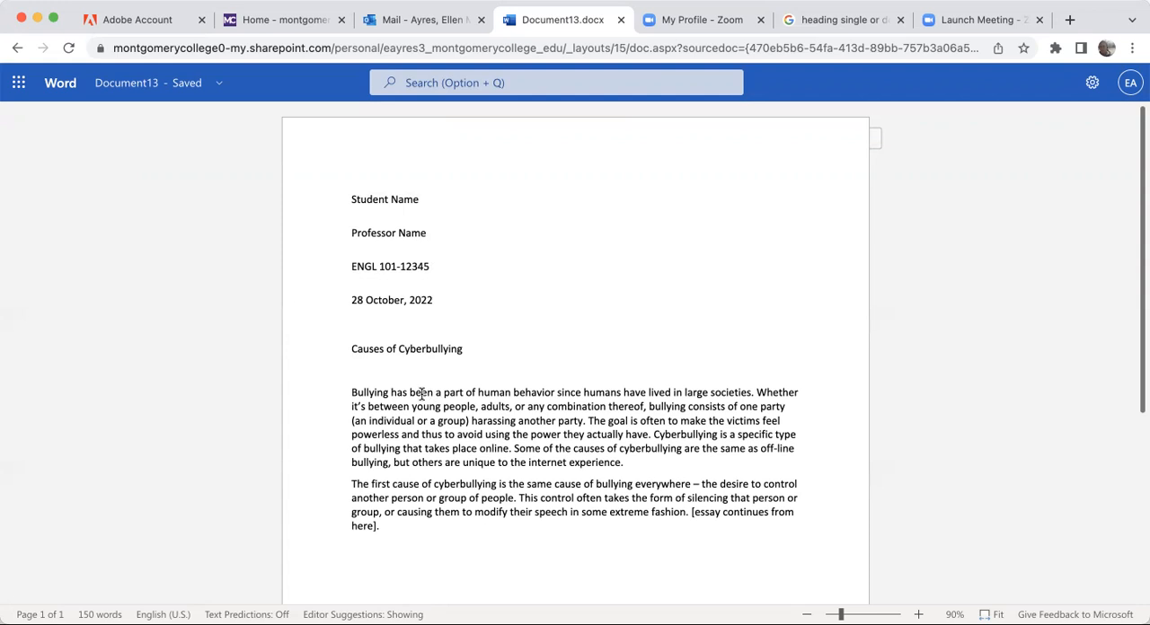
- Set the line spacing of both body paragraphs below the essay title to 2
left_click_drag(346, 389, 490, 548)
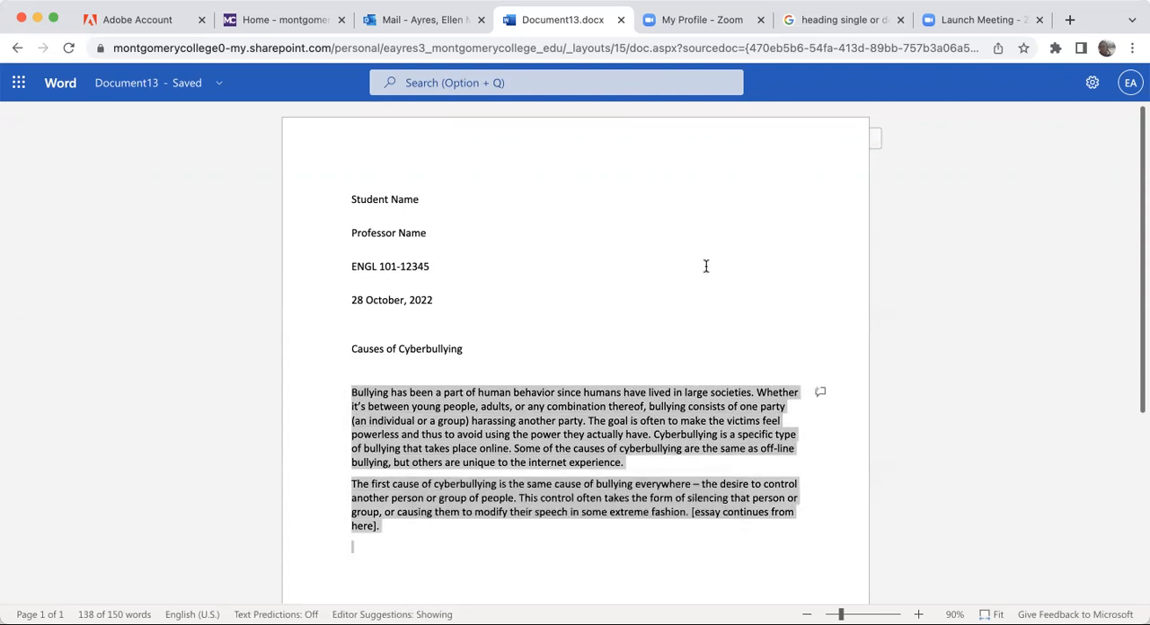
mouse_move(1071, 100)
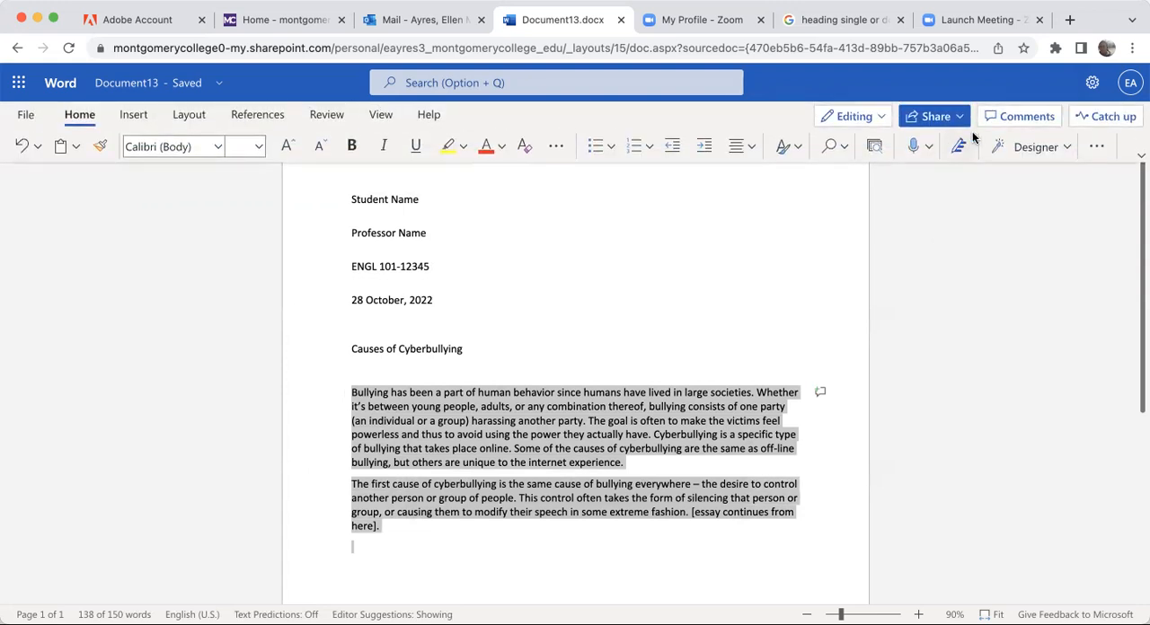
left_click(1097, 148)
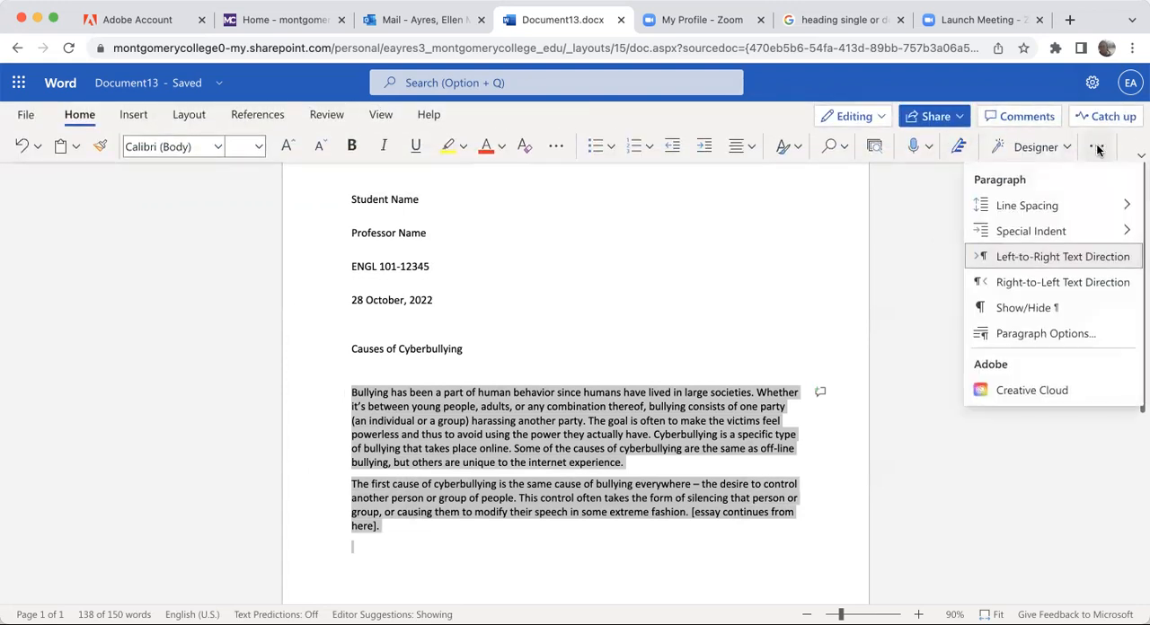
mouse_move(986, 208)
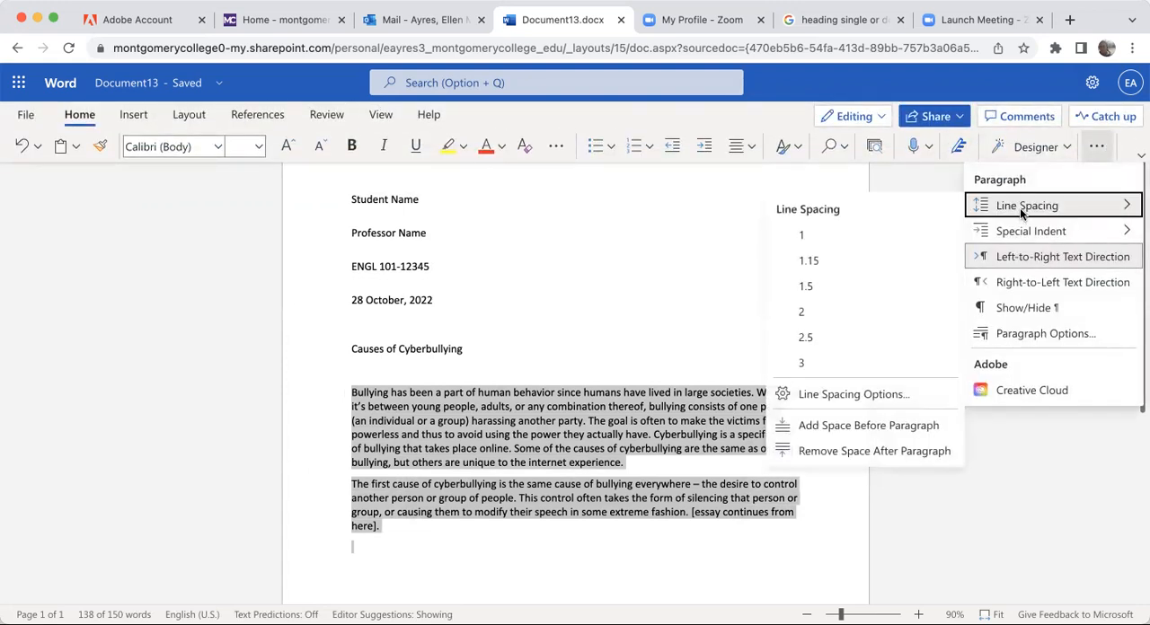
left_click(1097, 148)
left_click(1100, 149)
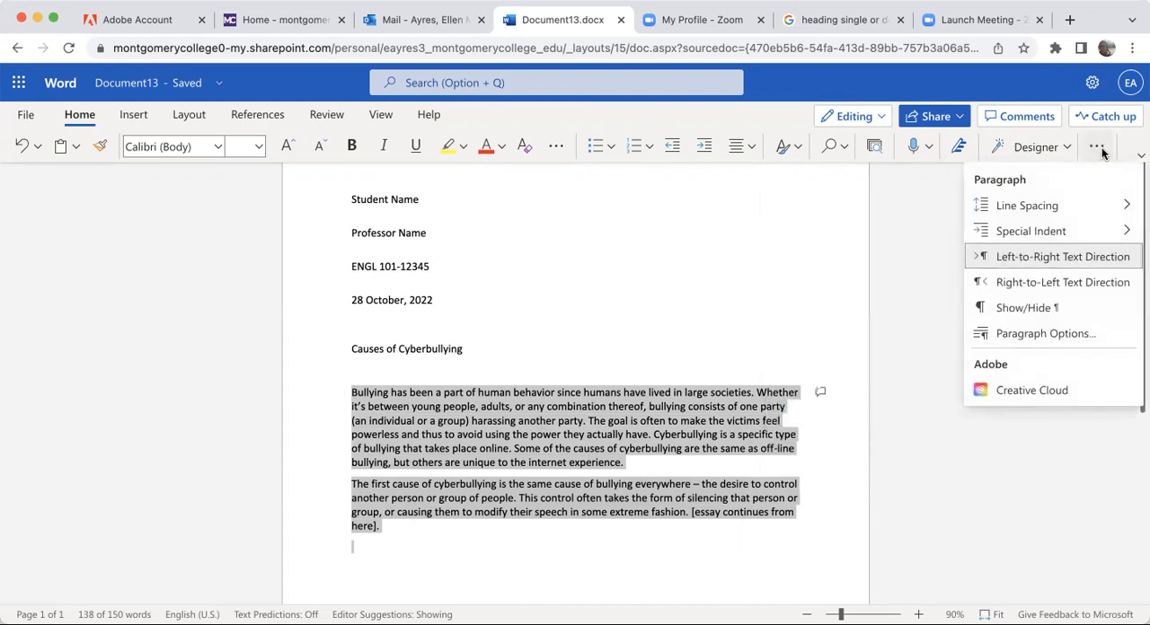
mouse_move(1033, 206)
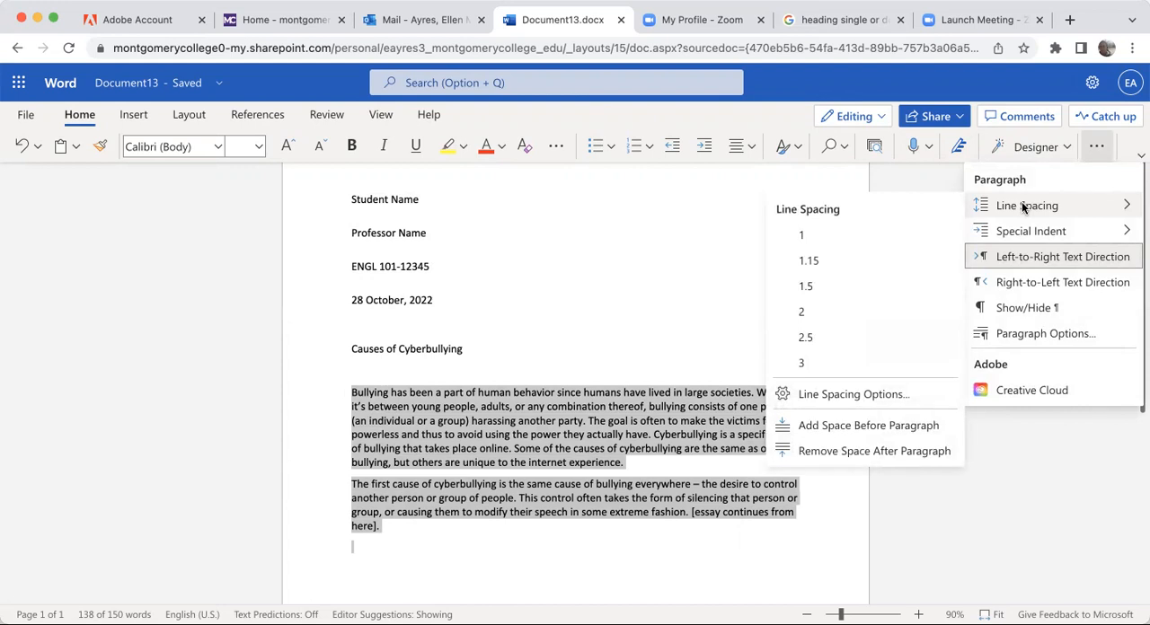
left_click(805, 312)
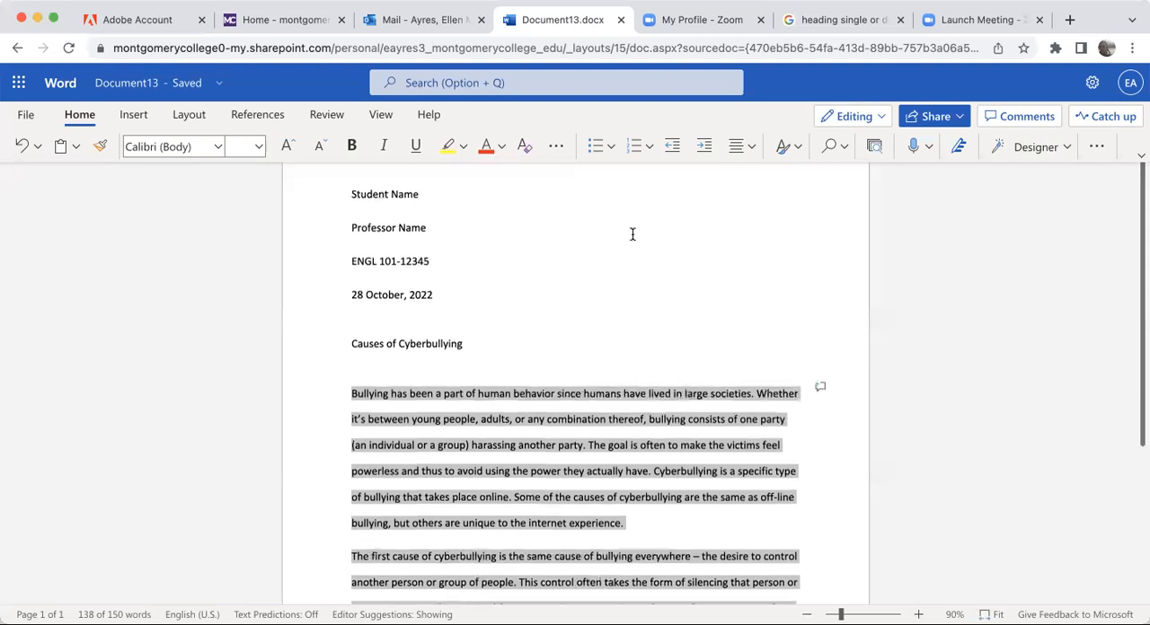
scroll(647, 243, "down", 1)
scroll(651, 243, "down", 5)
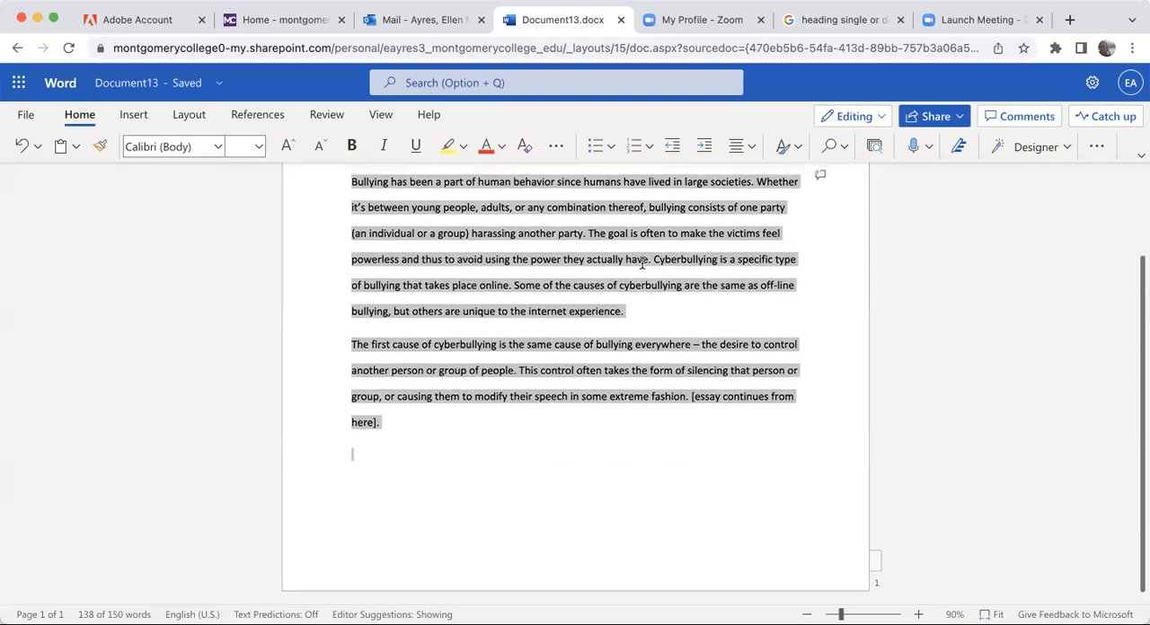
left_click(711, 332)
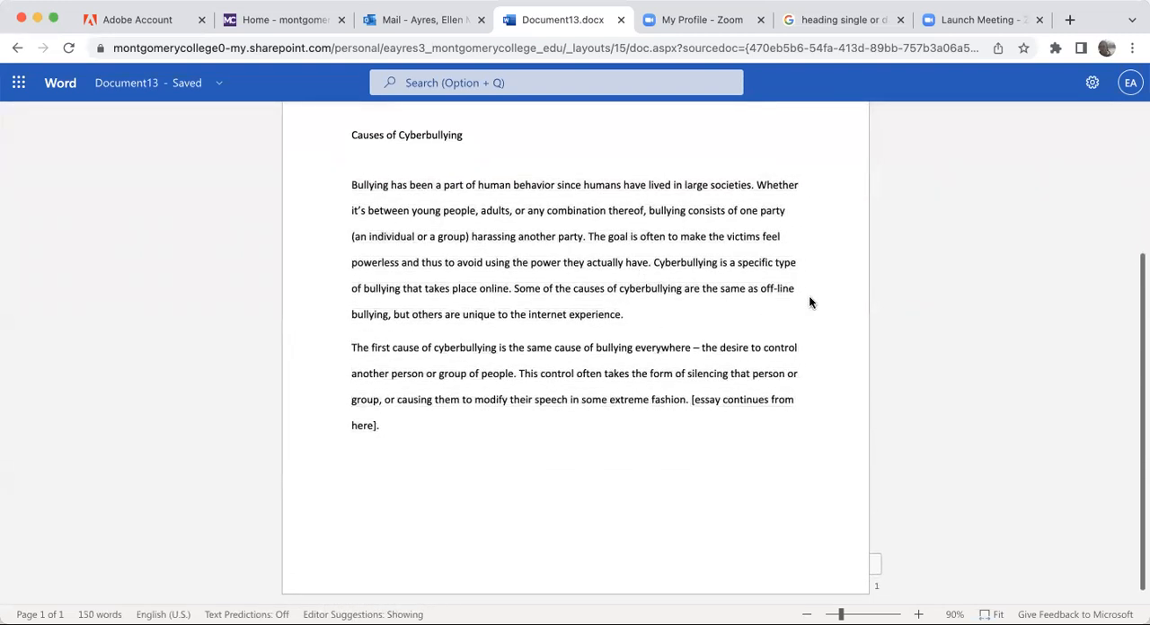
- Center the essay title "Causes of Cyberbullying" on its line
scroll(762, 289, "up", 2)
left_click(480, 200)
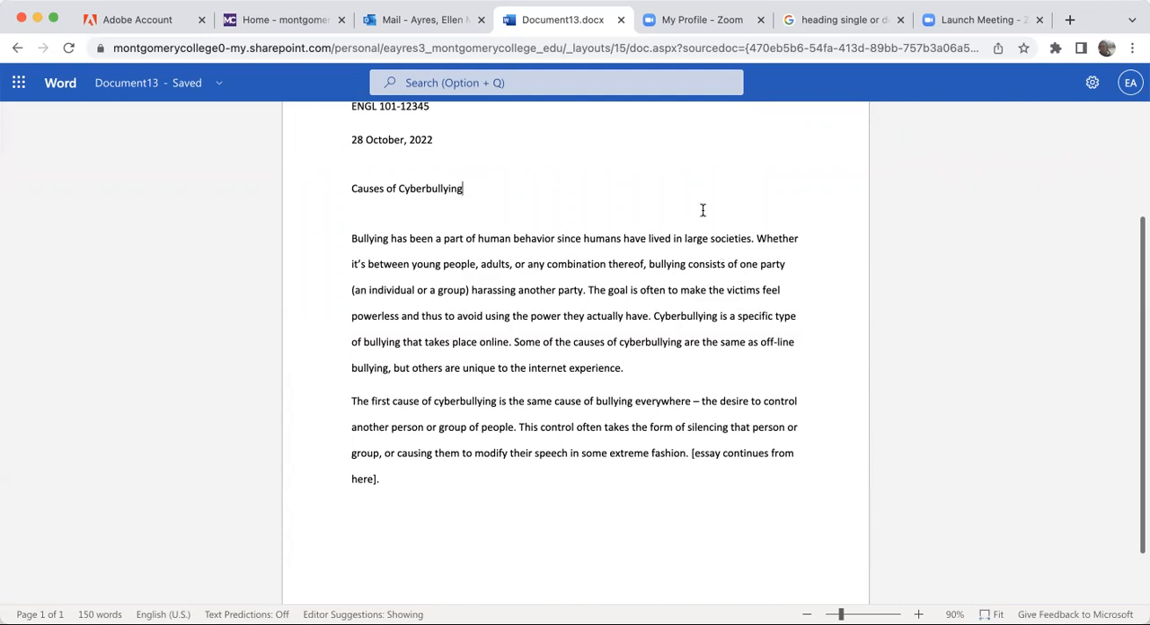
left_click_drag(1141, 258, 1139, 200)
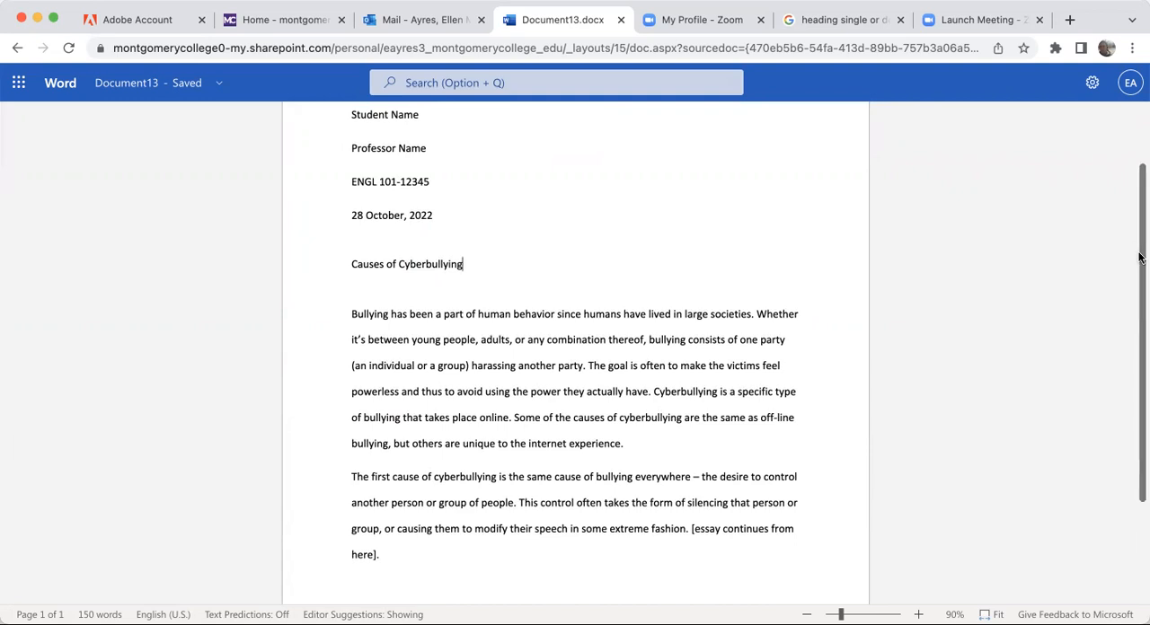
left_click_drag(1138, 257, 1140, 219)
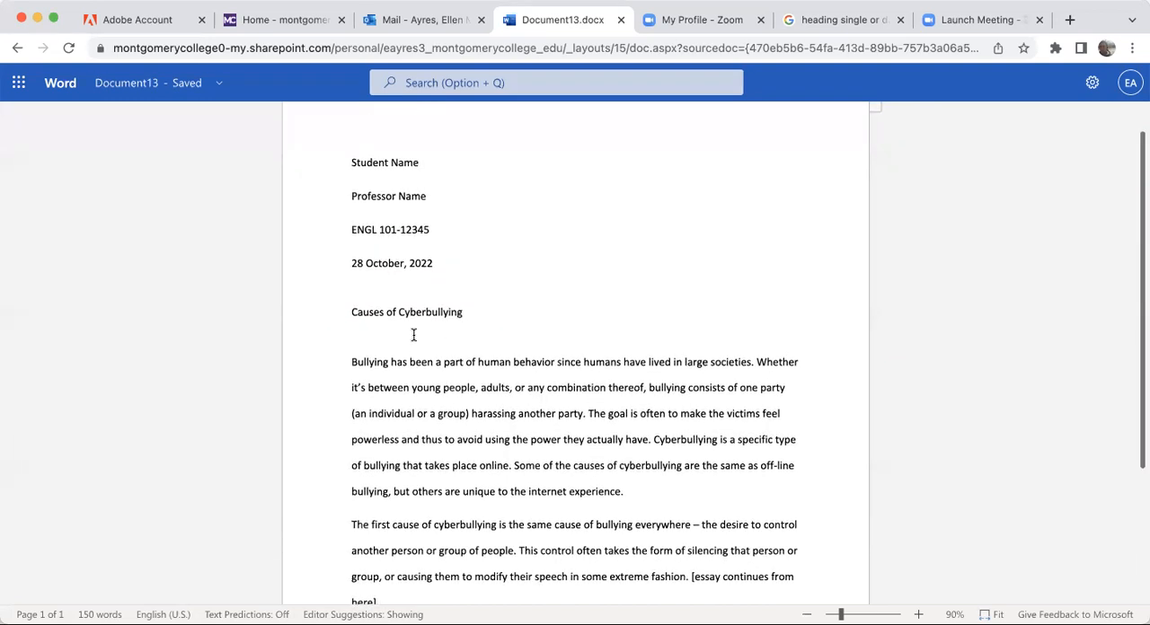
triple_click(414, 312)
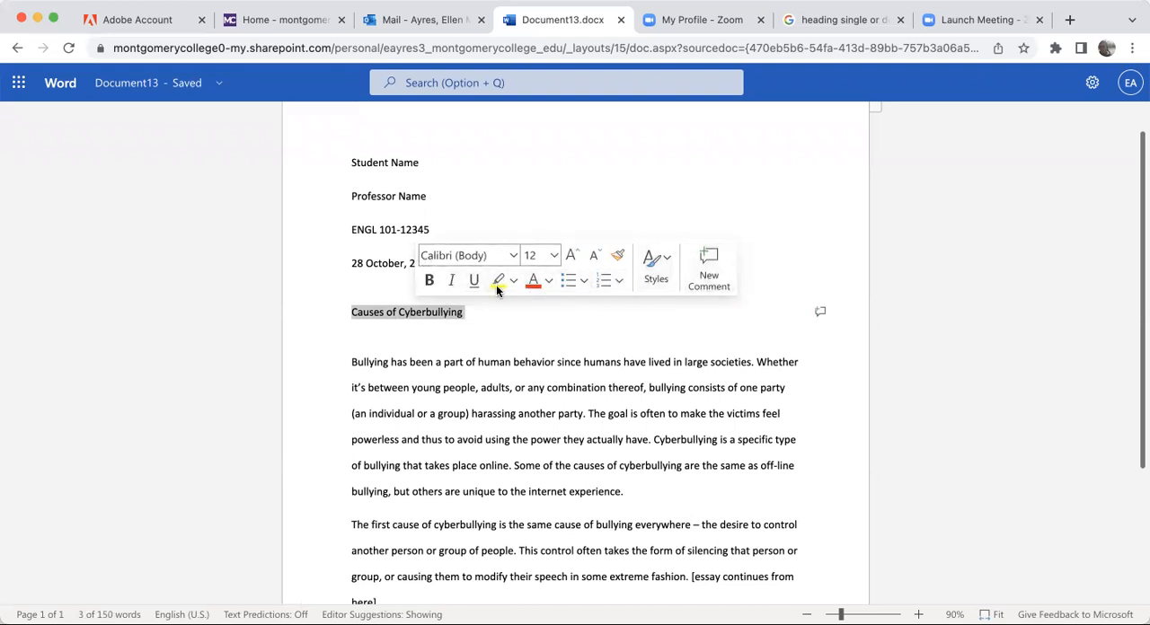
mouse_move(586, 77)
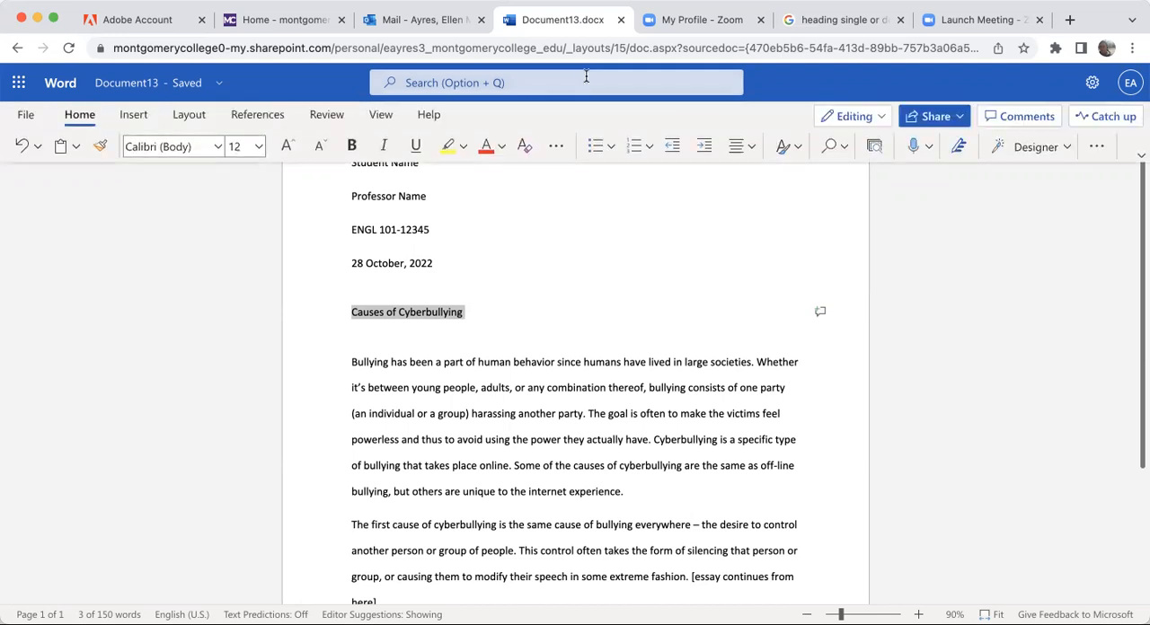
left_click(753, 148)
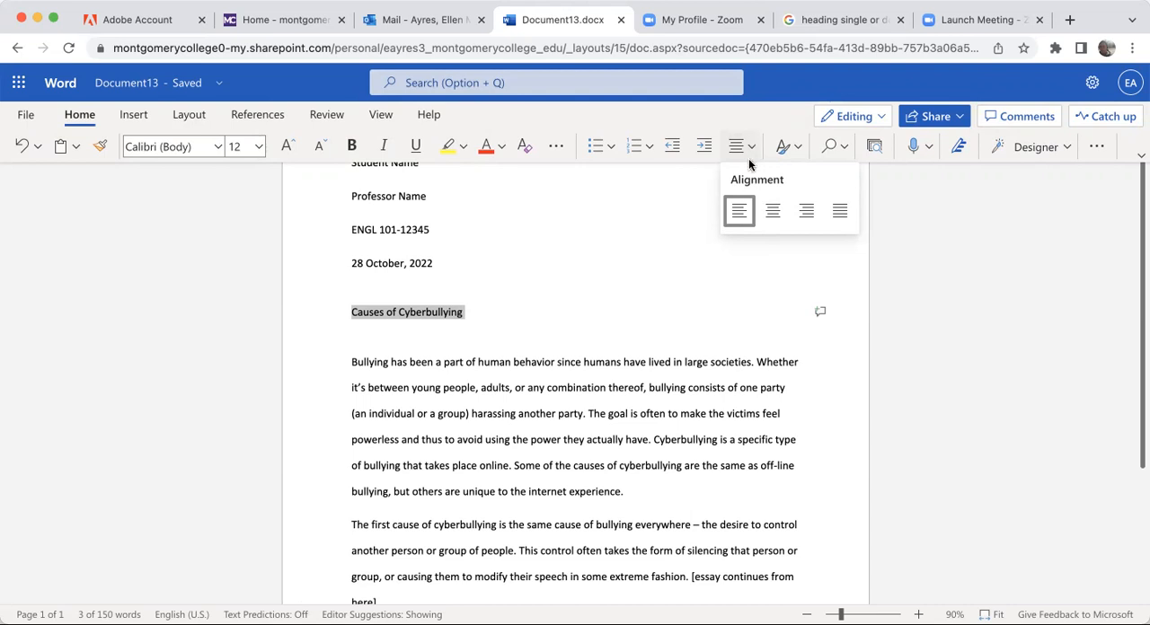
left_click(772, 209)
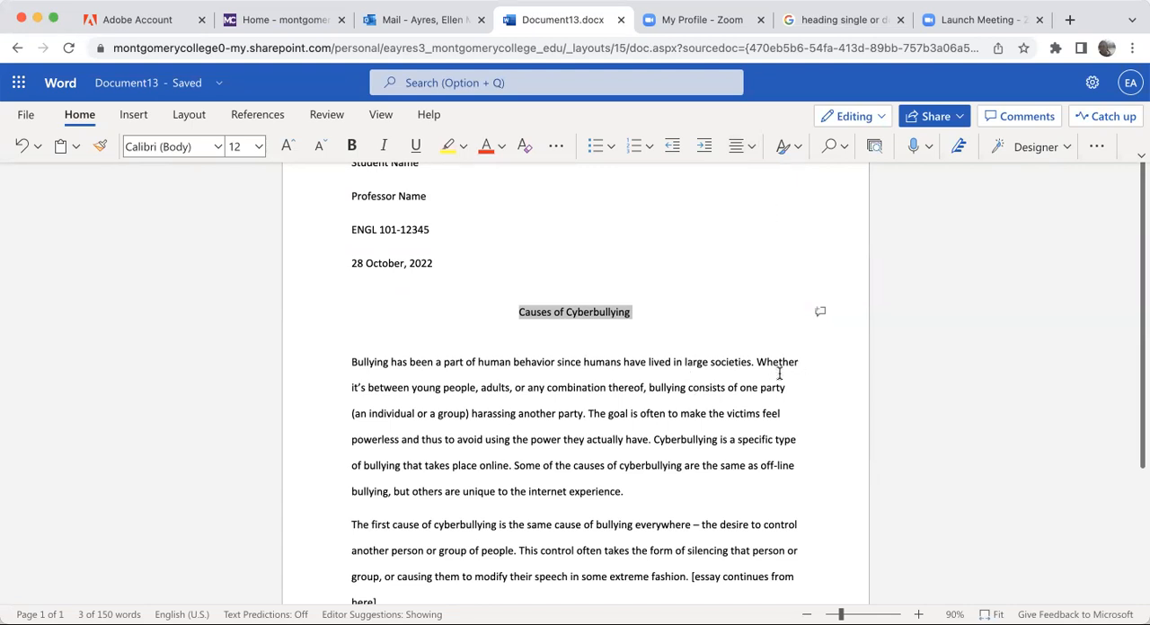
- Indent the first line of both body paragraphs by one tab stop
left_click(352, 363)
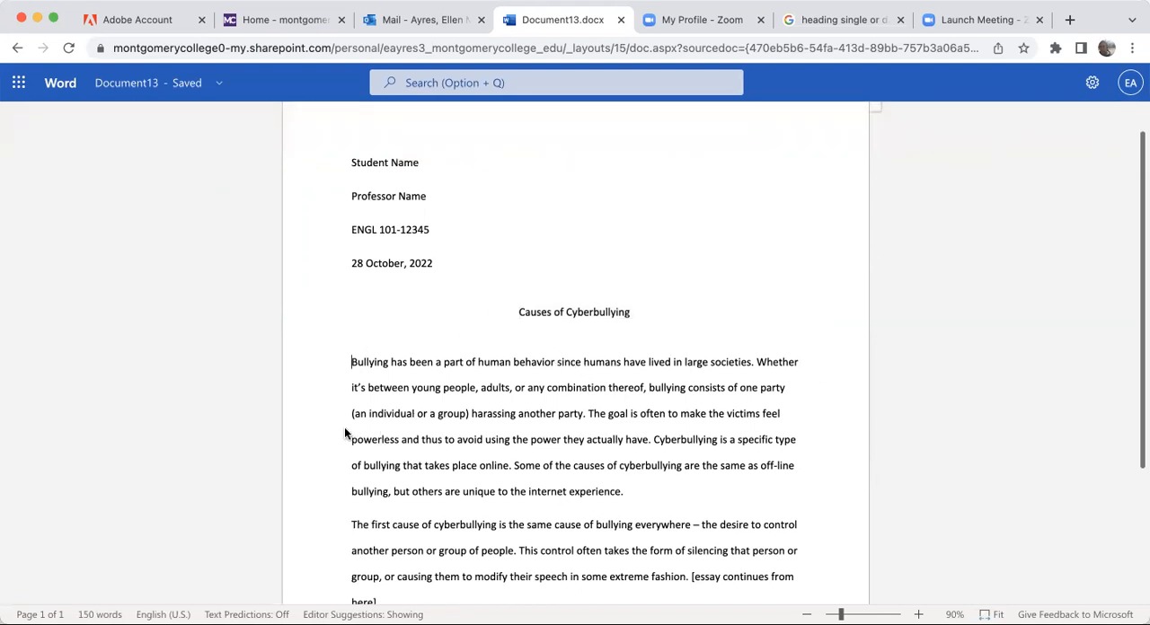
left_click(351, 360)
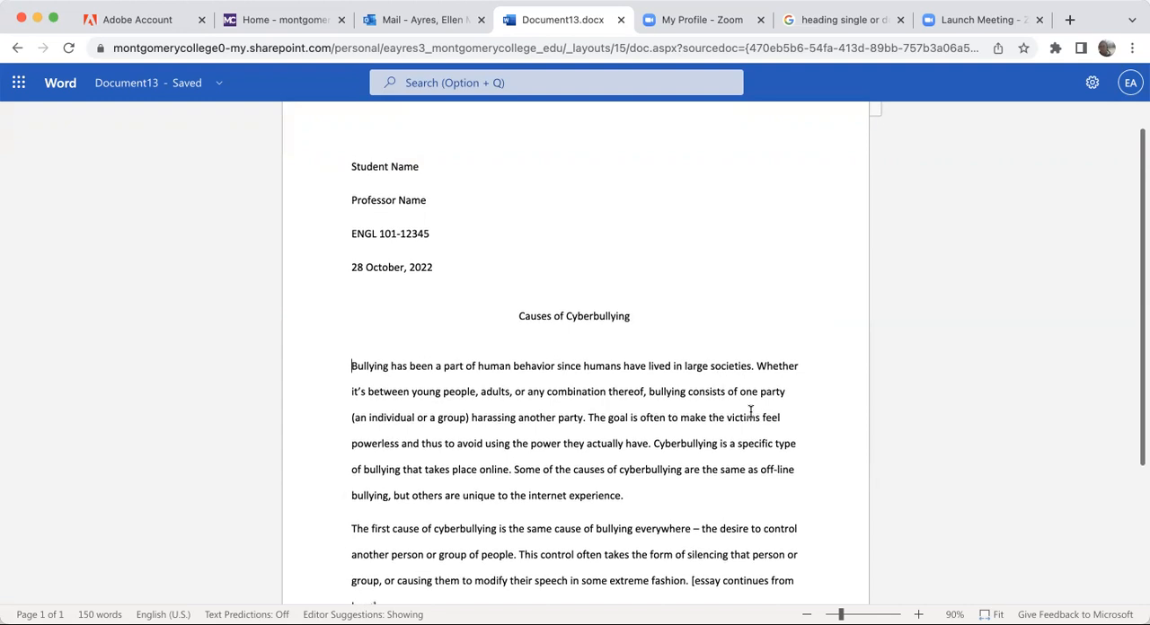
scroll(748, 412, "down", 2)
scroll(747, 412, "down", 2)
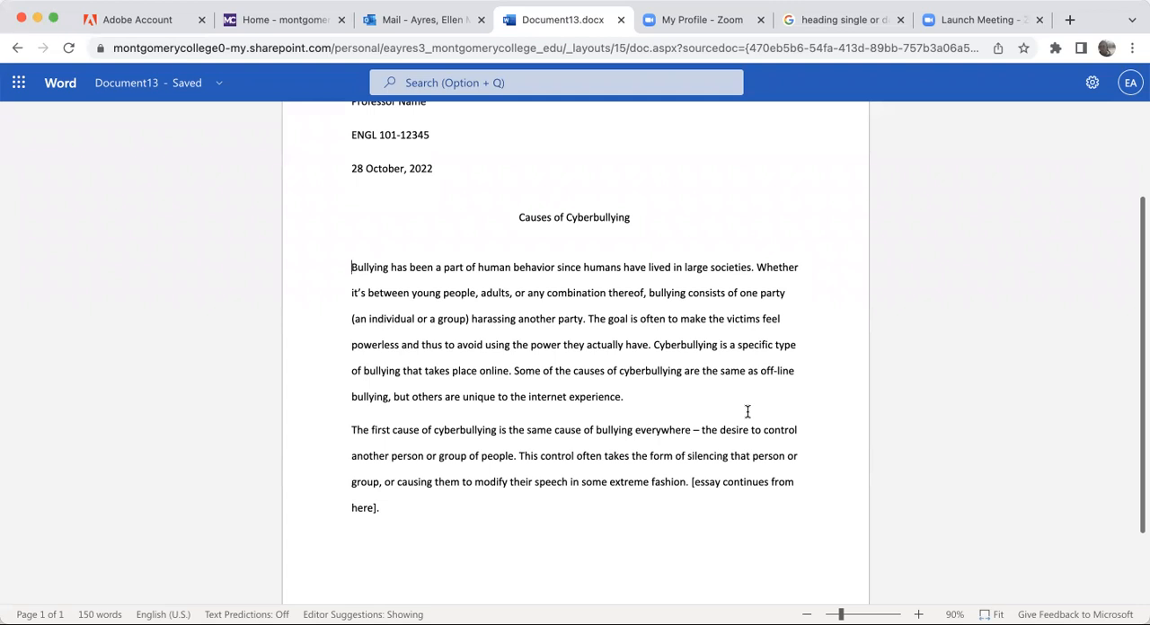
key("Tab")
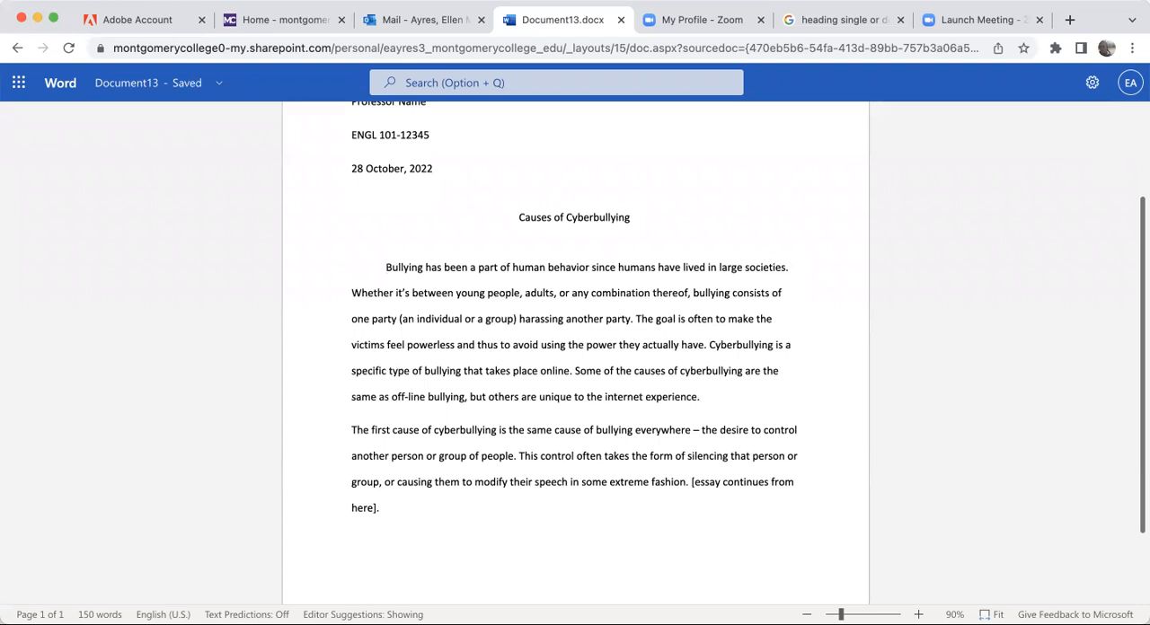
key("BackSpace")
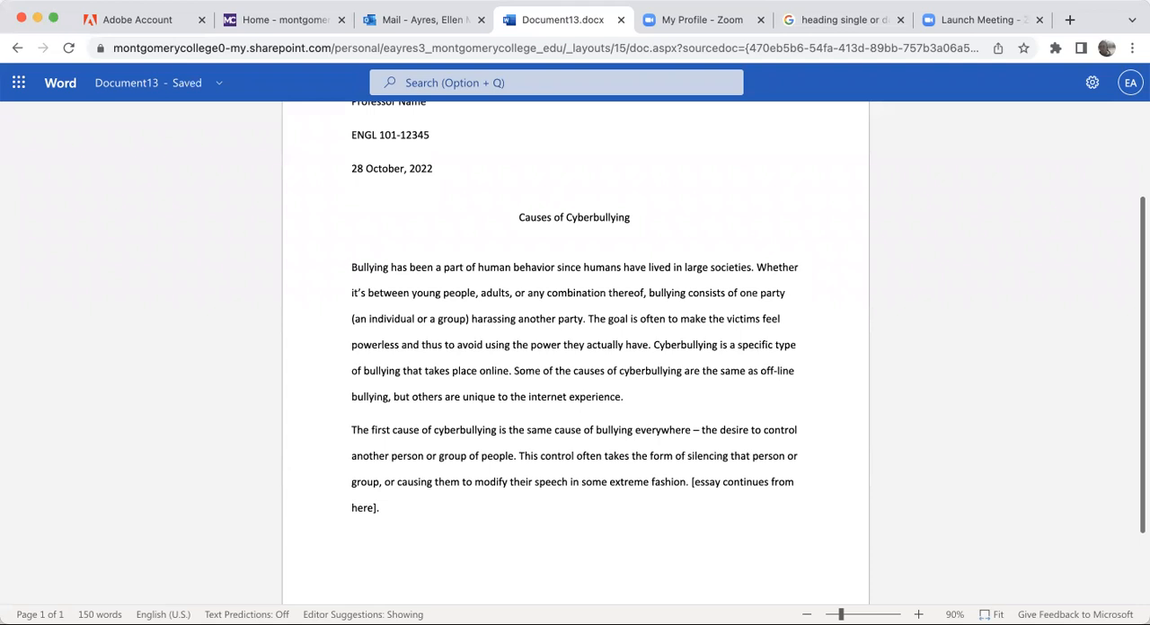
key("Tab")
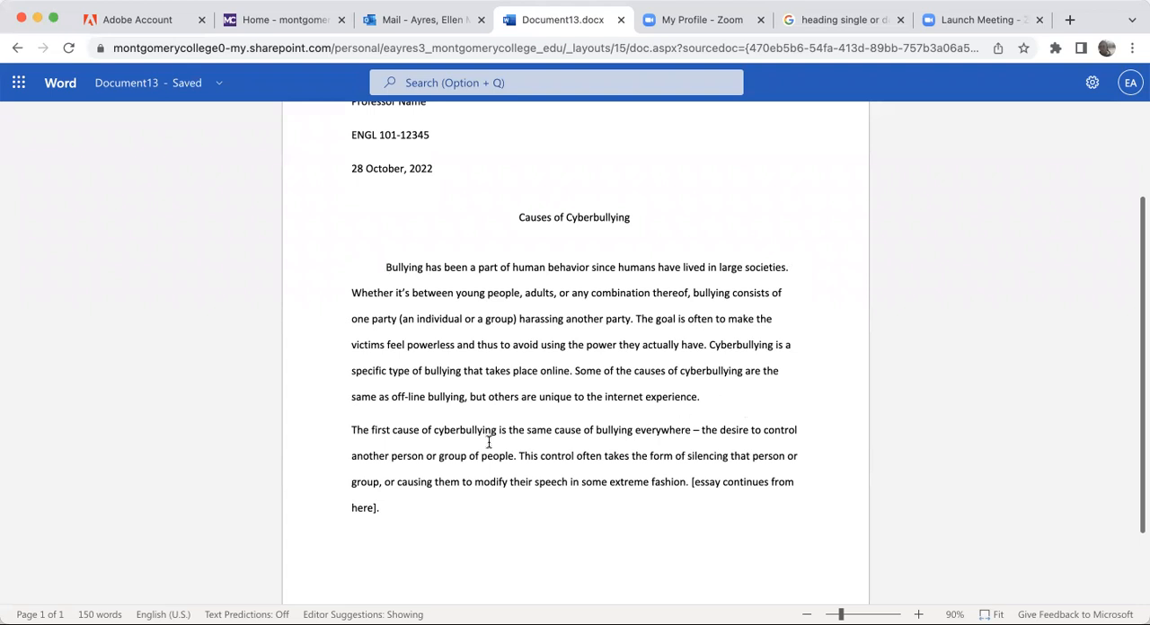
left_click(353, 431)
key("Tab")
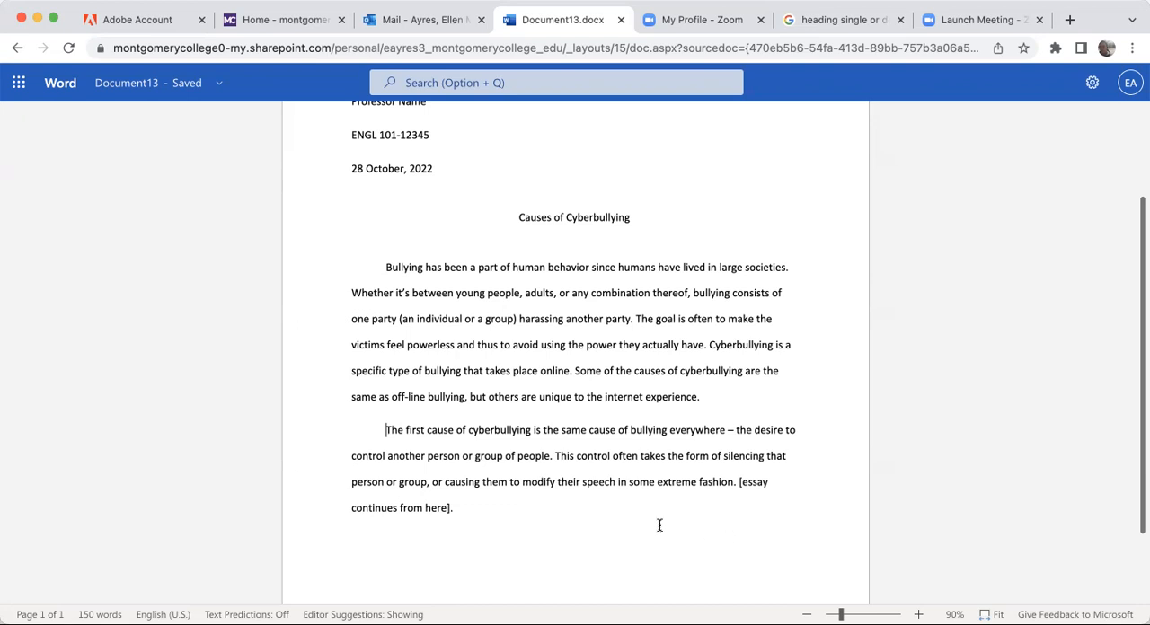
- Check the line spacing options available for the essay's paragraphs
scroll(665, 339, "down", 2)
scroll(629, 343, "up", 5)
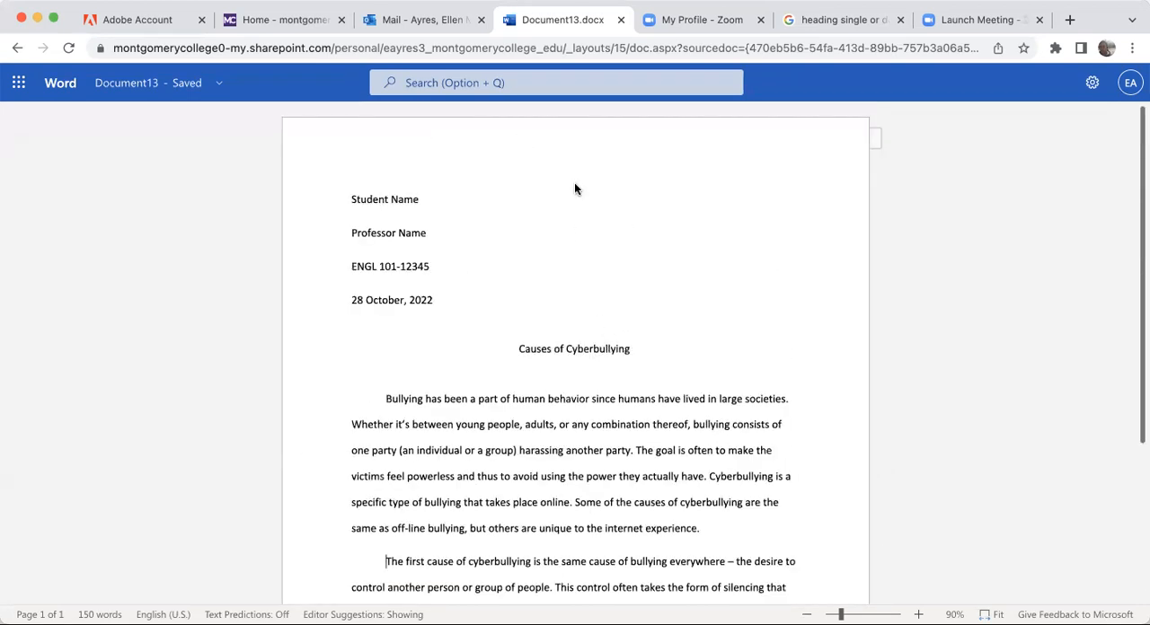
mouse_move(579, 79)
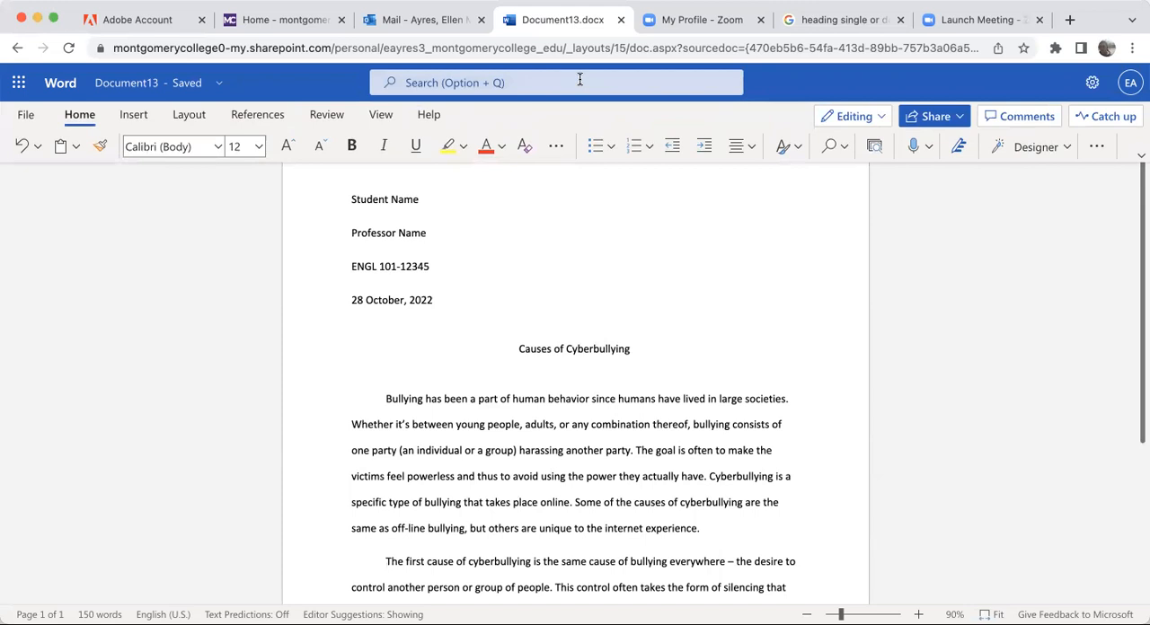
left_click(1099, 147)
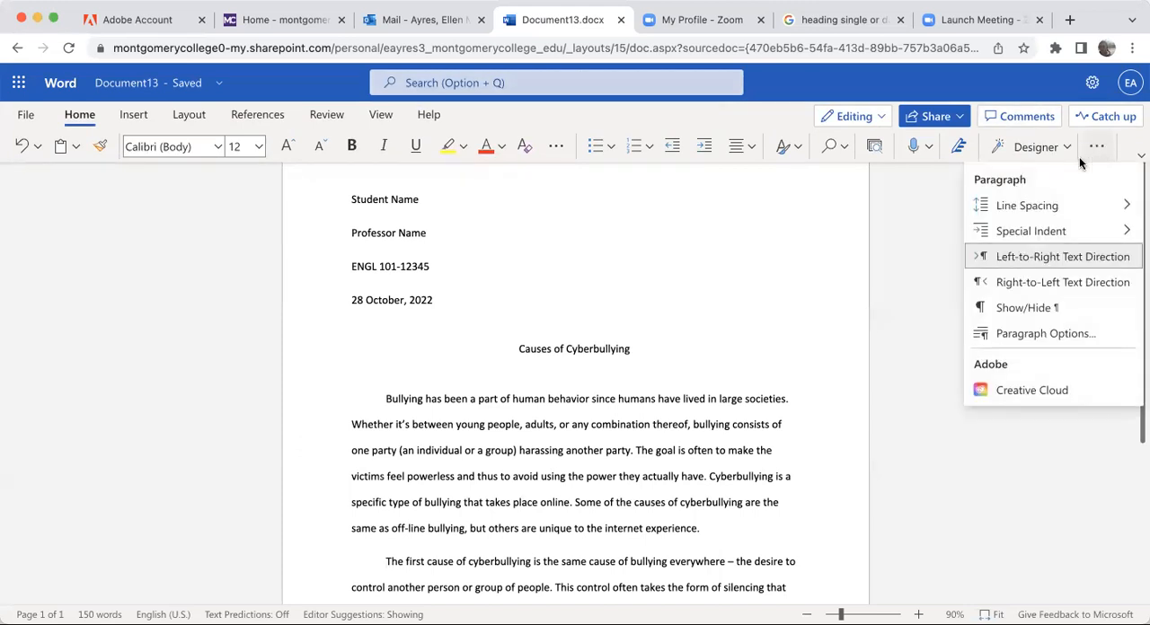
mouse_move(1019, 207)
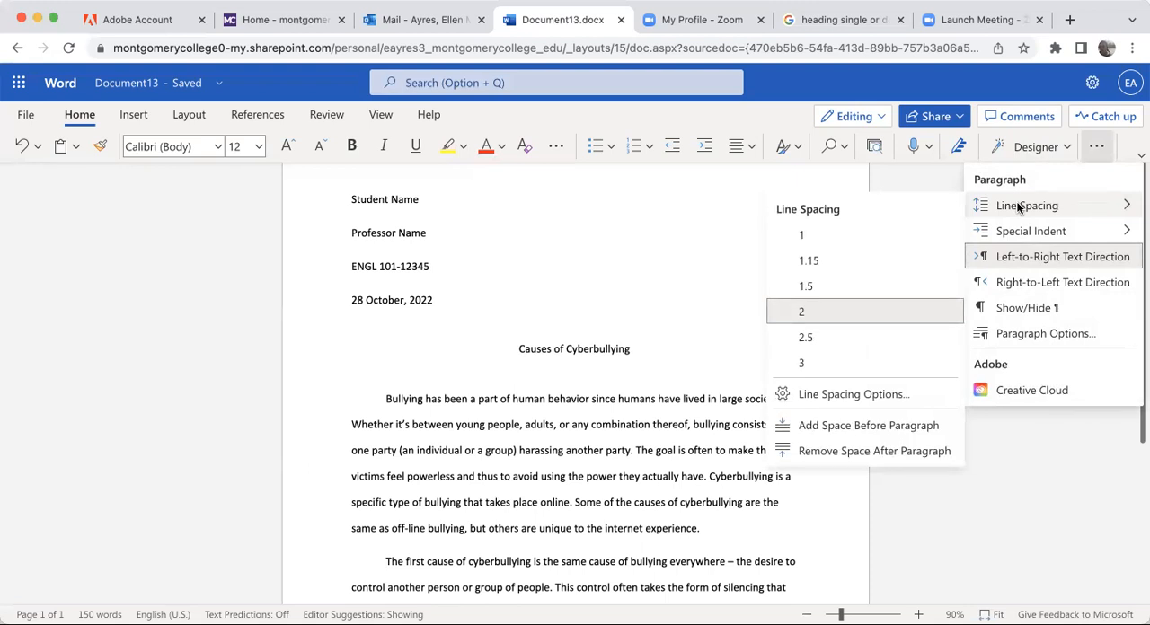
left_click(1096, 147)
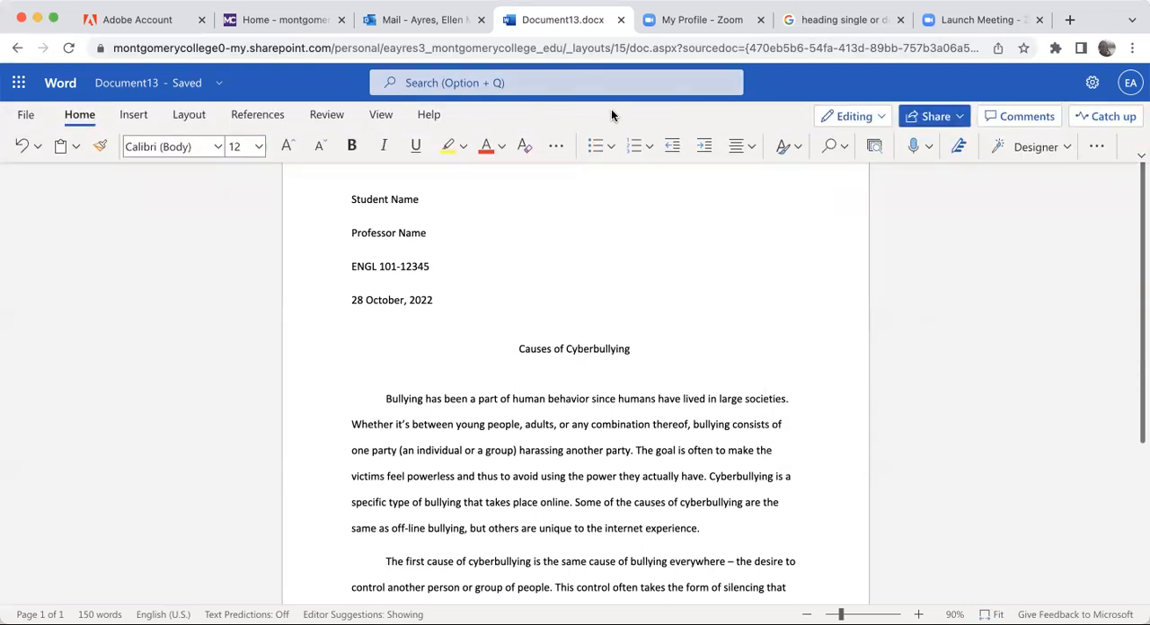
- Remove the centering from the essay title "Causes of Cyberbullying" and center it again
left_click(748, 144)
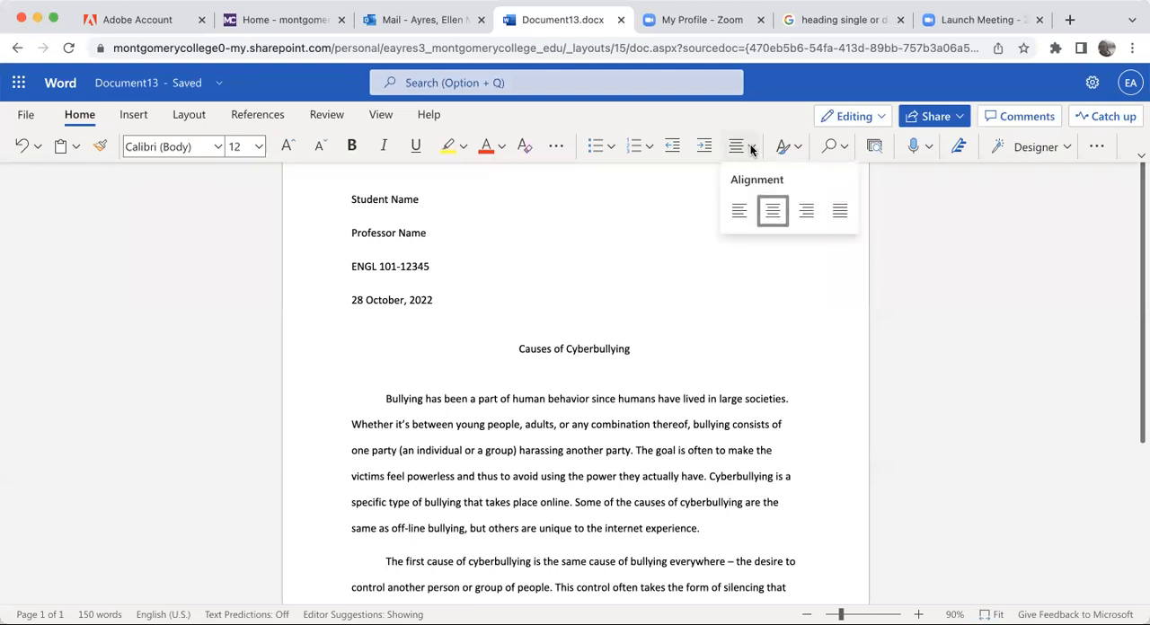
left_click(773, 214)
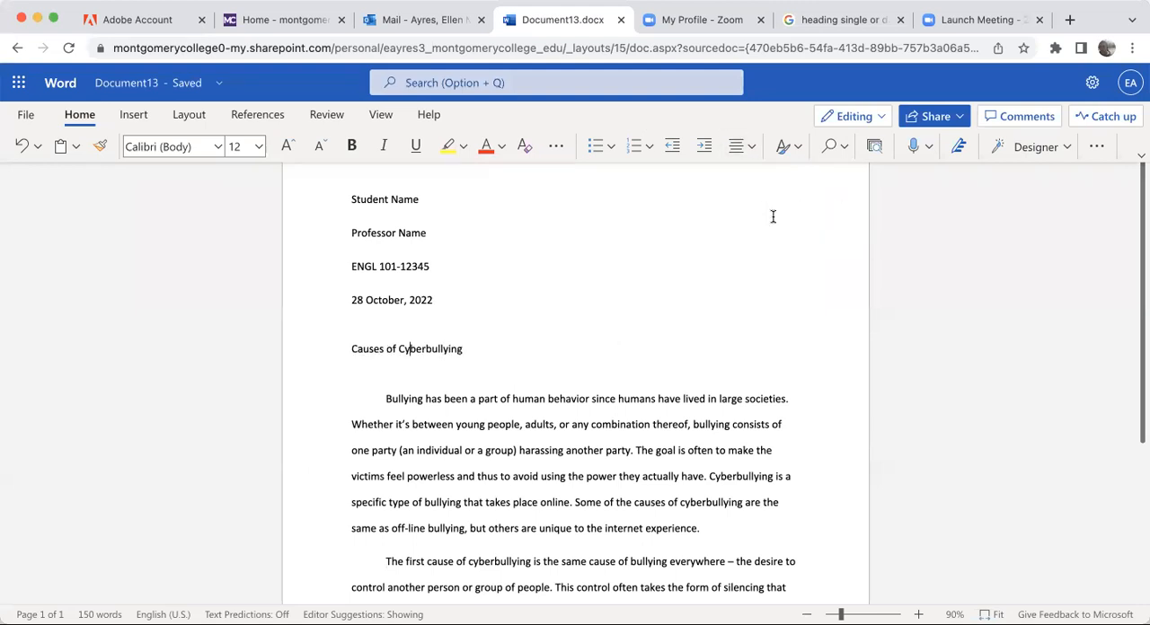
left_click(750, 143)
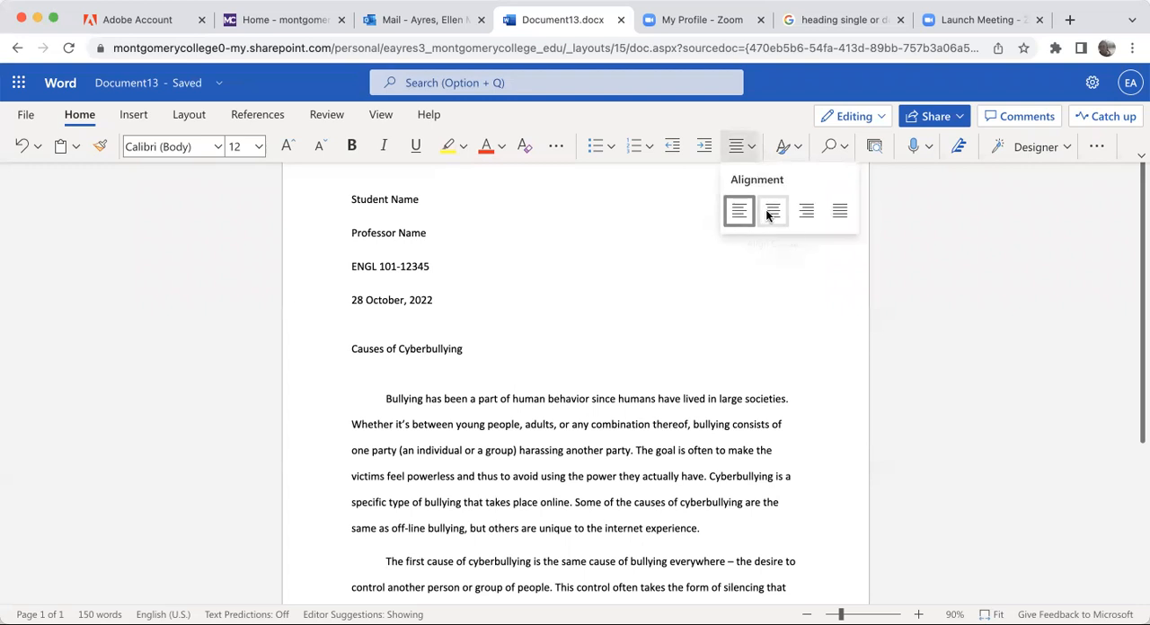
left_click(769, 211)
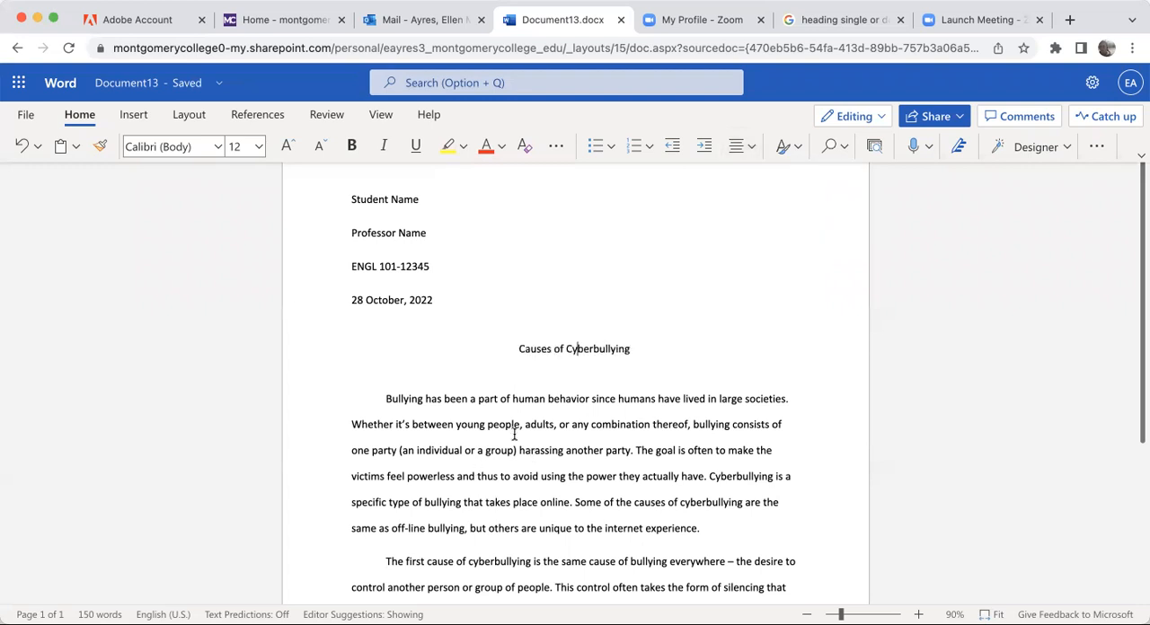
- Remove the first-line indent of the first body paragraph and indent it again by one tab stop
left_click(381, 399)
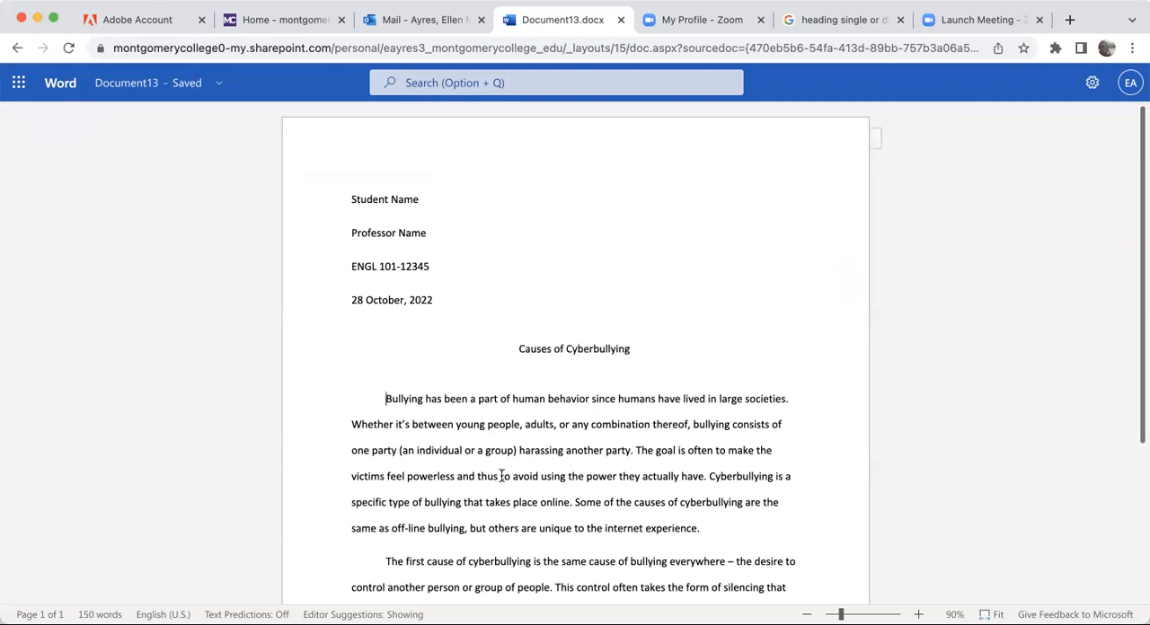
key("BackSpace")
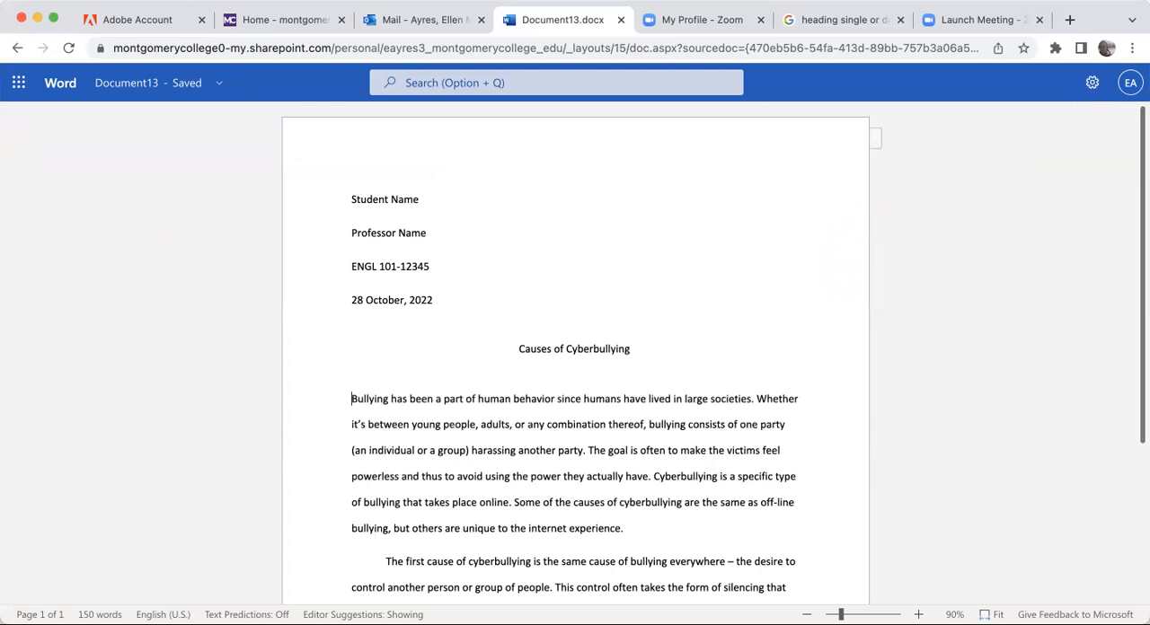
key("Tab")
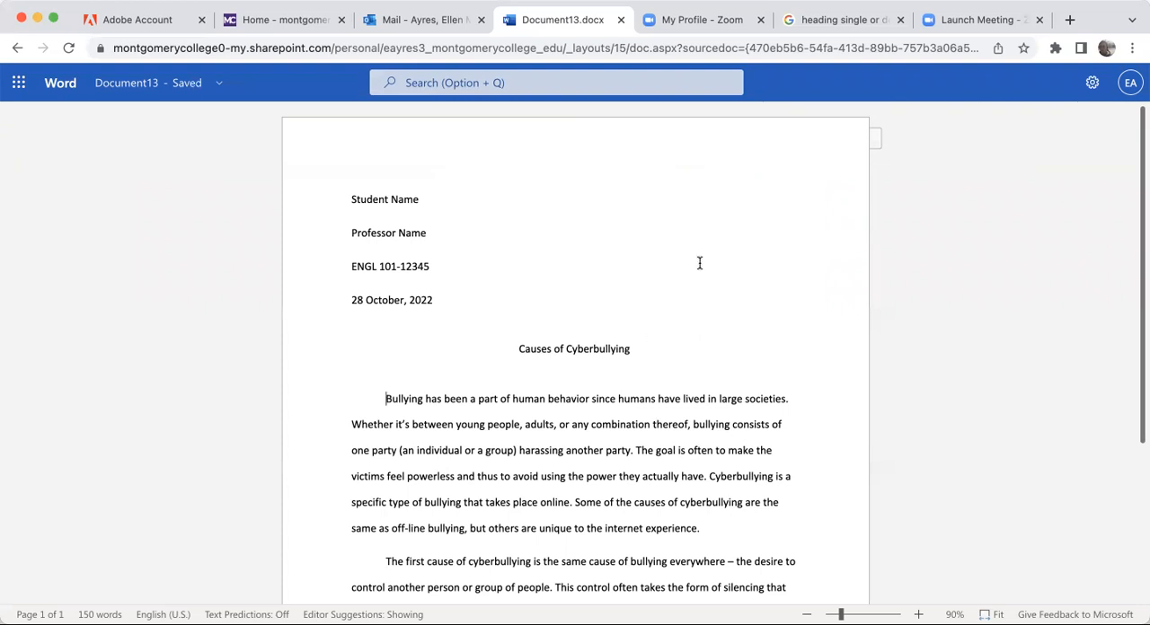
mouse_move(669, 63)
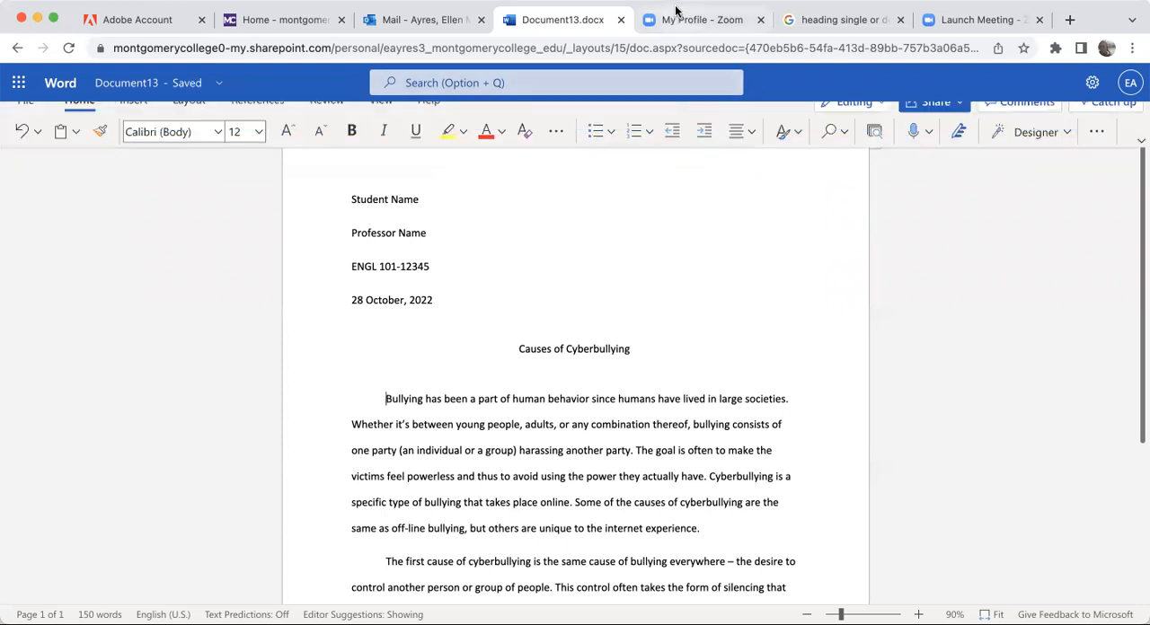